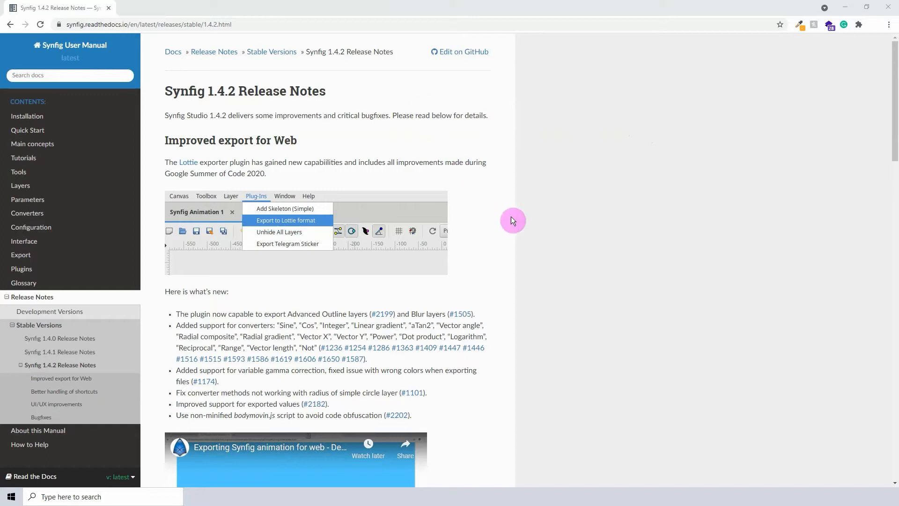
- Read through the Synfig 1.4.2 release notes down to the bugfixes, and return to the section on better handling of shortcuts
{"action": "scroll", "coordinate": [538, 214], "scroll_direction": "down", "scroll_amount": 3}
{"action": "scroll", "coordinate": [538, 215], "scroll_direction": "up", "scroll_amount": 2}
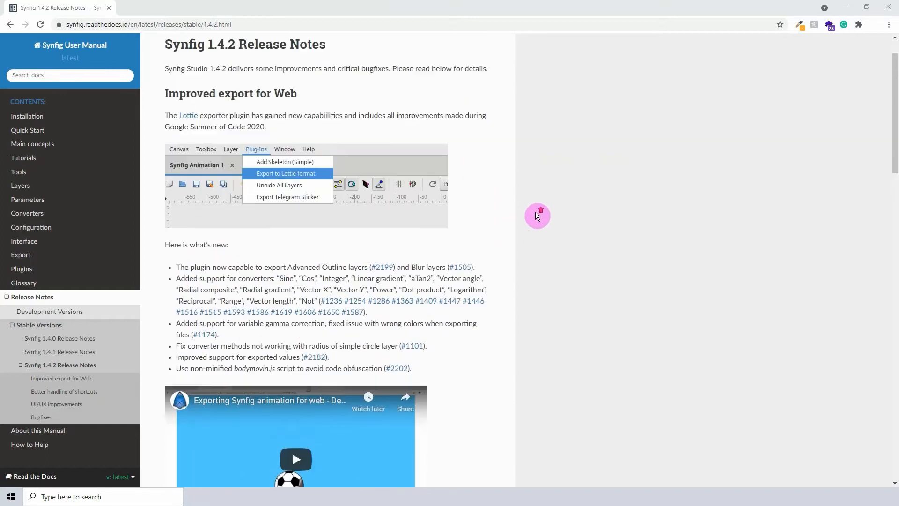
{"action": "scroll", "coordinate": [537, 215], "scroll_direction": "up", "scroll_amount": 1}
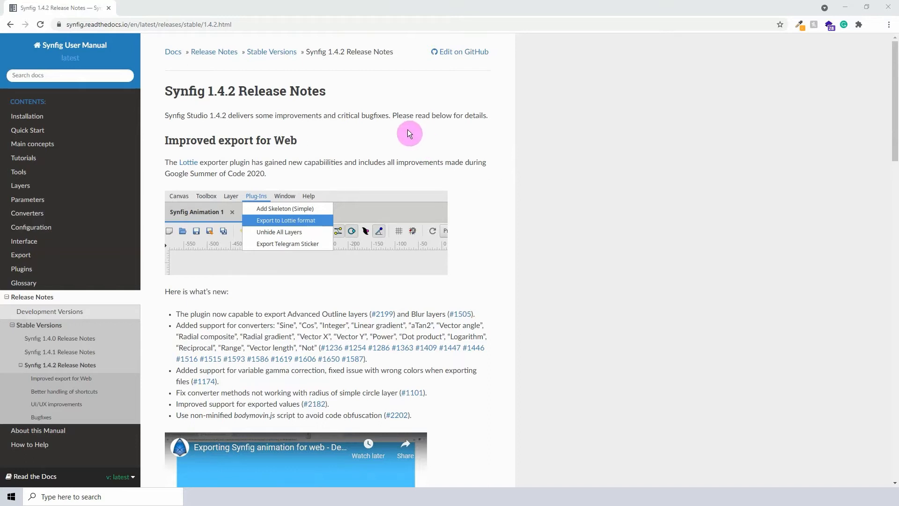
{"action": "scroll", "coordinate": [382, 119], "scroll_direction": "down", "scroll_amount": 2}
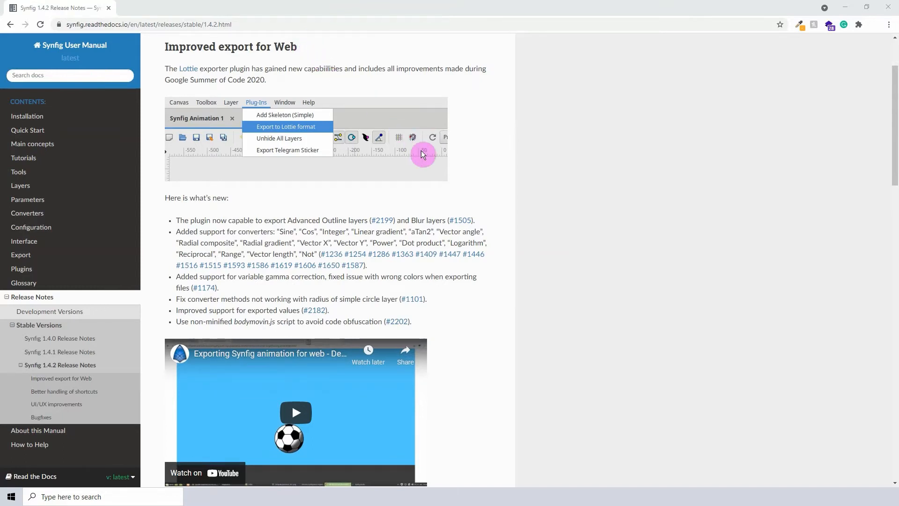
{"action": "scroll", "coordinate": [462, 142], "scroll_direction": "down", "scroll_amount": 8}
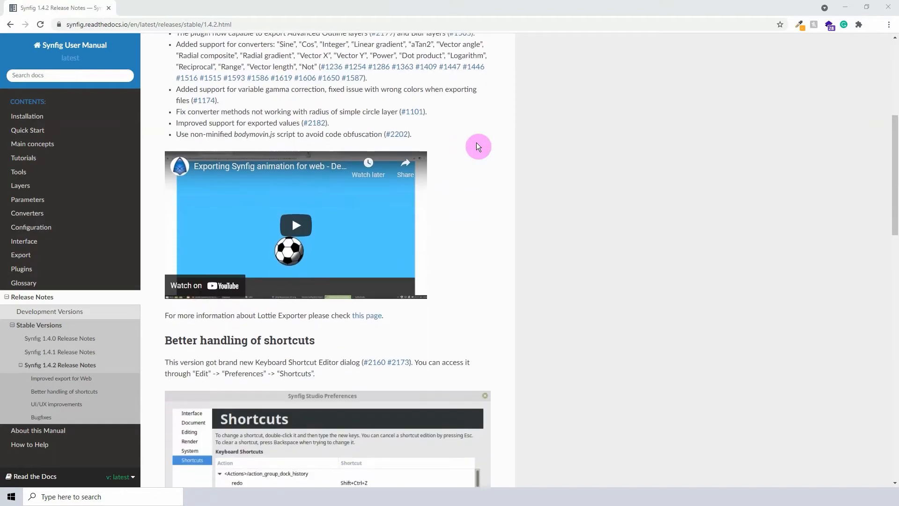
{"action": "scroll", "coordinate": [465, 128], "scroll_direction": "down", "scroll_amount": 7}
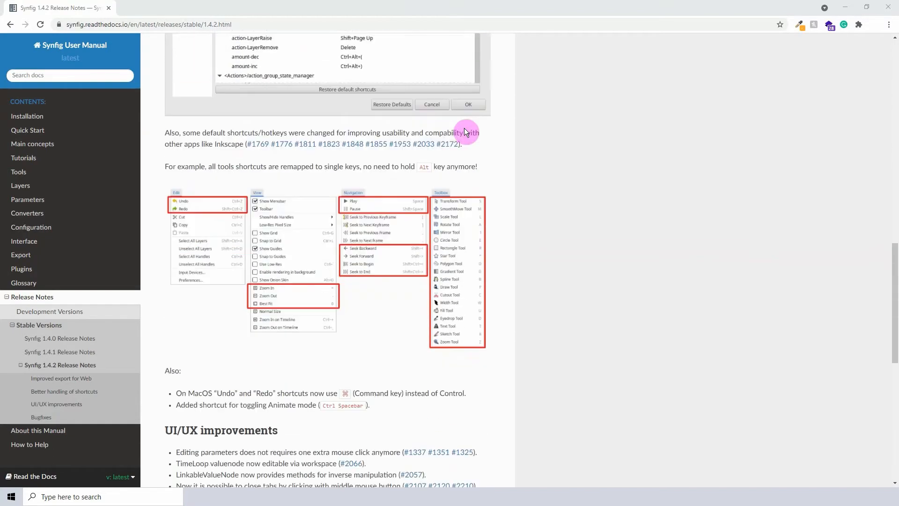
{"action": "scroll", "coordinate": [464, 128], "scroll_direction": "down", "scroll_amount": 4}
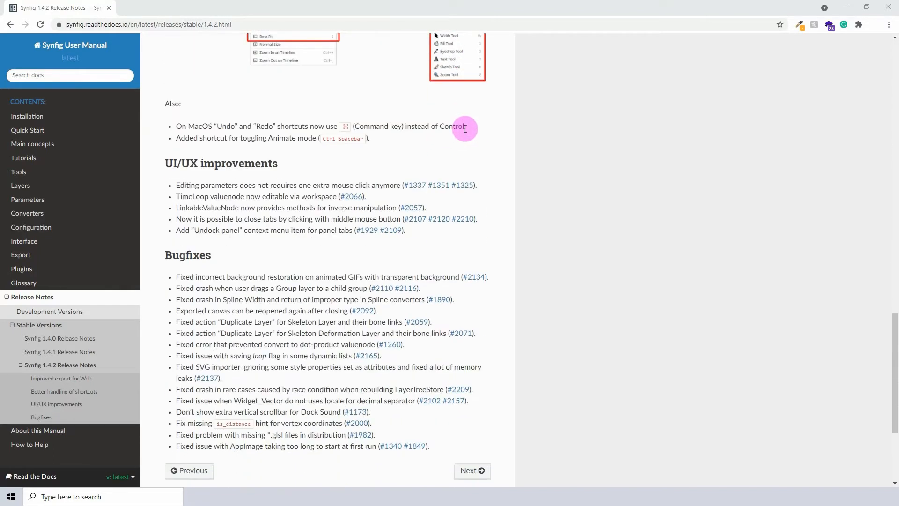
{"action": "scroll", "coordinate": [465, 129], "scroll_direction": "down", "scroll_amount": 1}
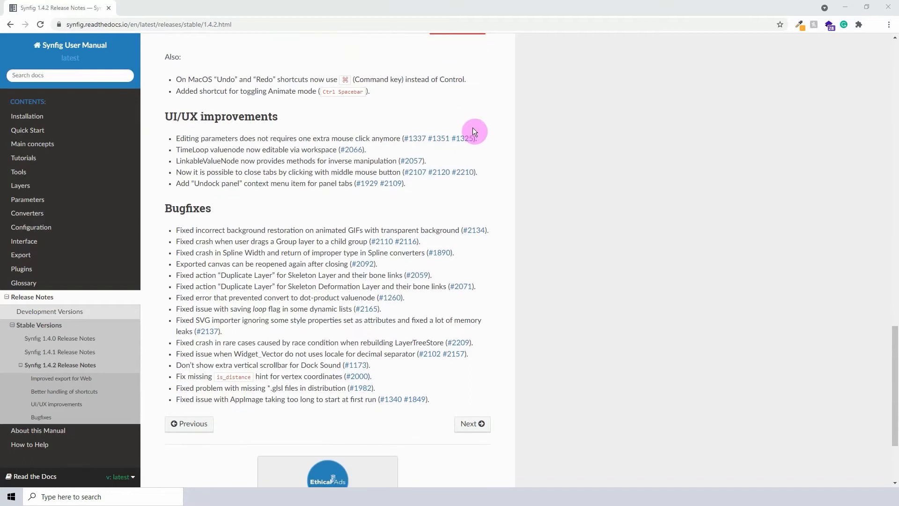
{"action": "scroll", "coordinate": [474, 133], "scroll_direction": "down", "scroll_amount": 3}
{"action": "scroll", "coordinate": [475, 139], "scroll_direction": "up", "scroll_amount": 9}
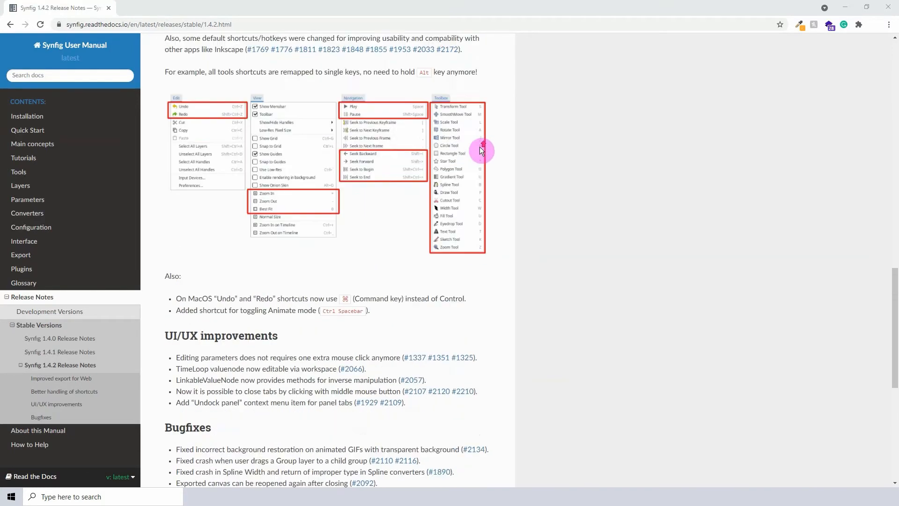
{"action": "scroll", "coordinate": [493, 146], "scroll_direction": "up", "scroll_amount": 4}
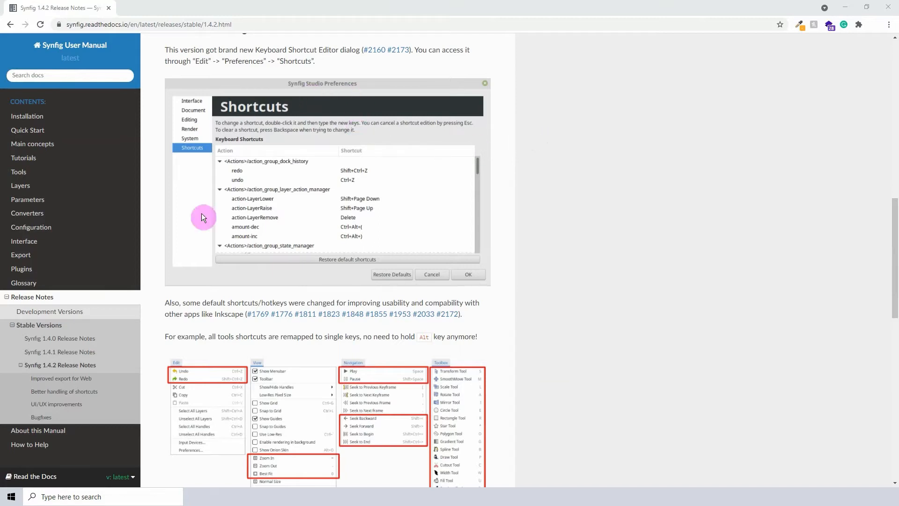
{"action": "scroll", "coordinate": [405, 156], "scroll_direction": "up", "scroll_amount": 2}
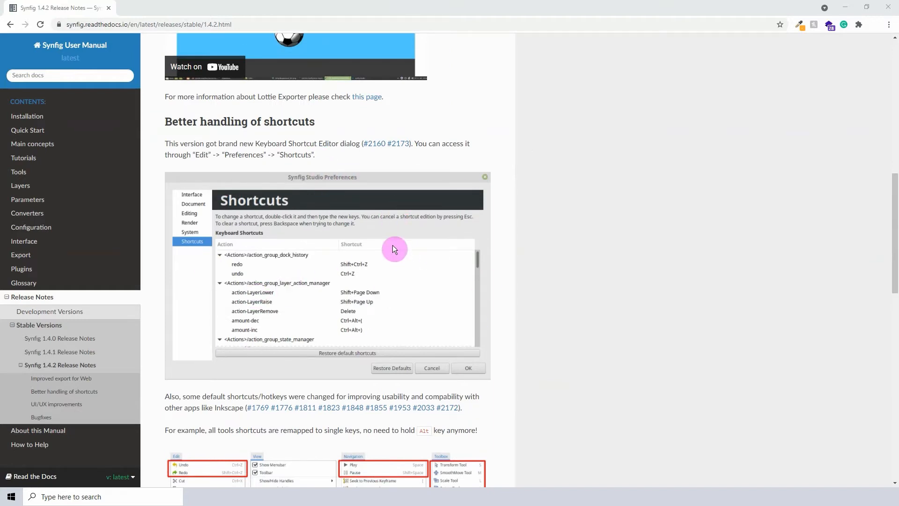
- Switch to Synfig Studio, open the keyboard shortcut preferences and enlarge the window to show more of the list
{"action": "key", "text": "alt+Tab"}
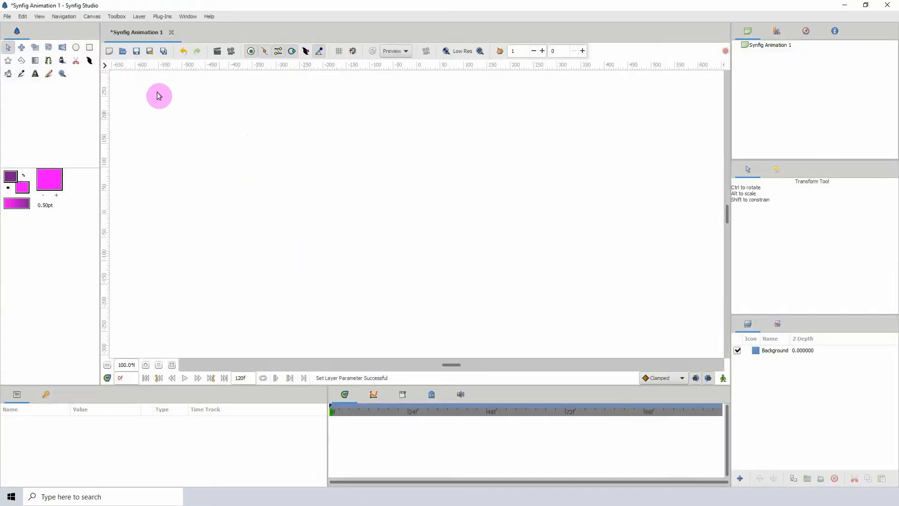
{"action": "left_click", "coordinate": [23, 16]}
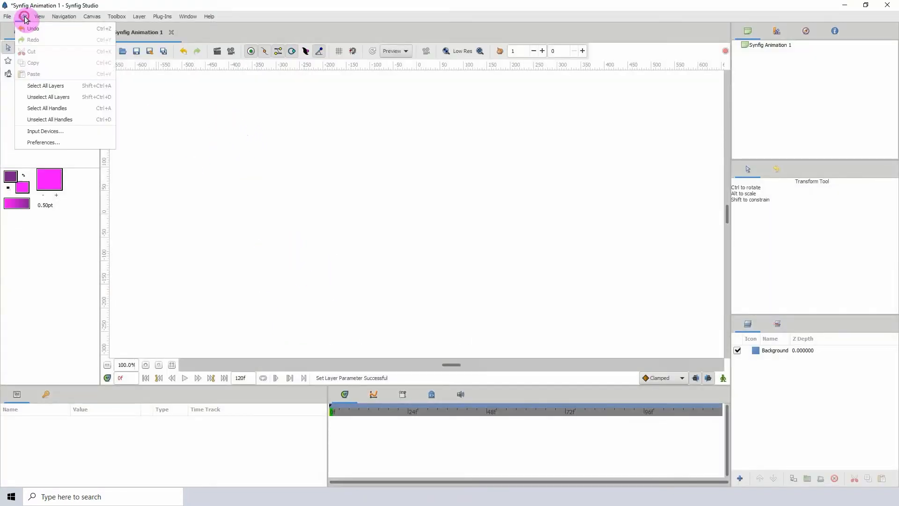
{"action": "left_click", "coordinate": [71, 144]}
{"action": "left_click_drag", "start_coordinate": [346, 156], "coordinate": [293, 101]}
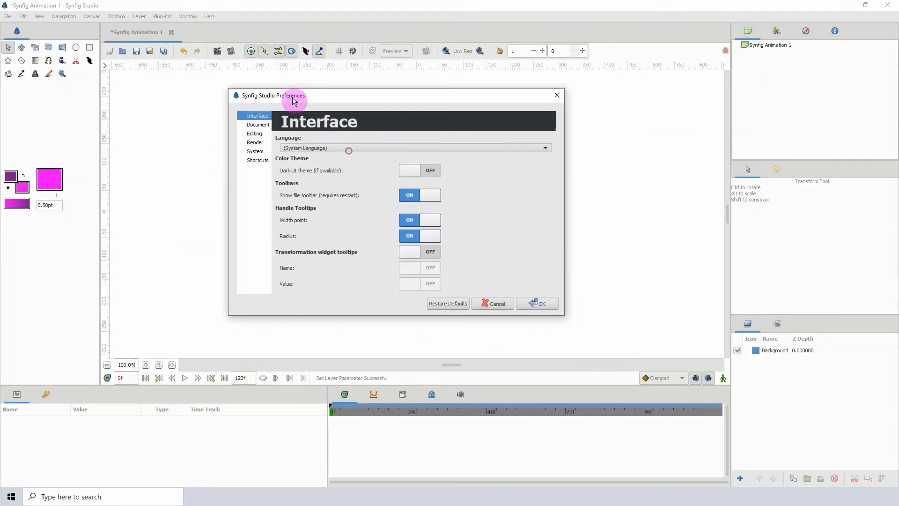
{"action": "left_click", "coordinate": [257, 160]}
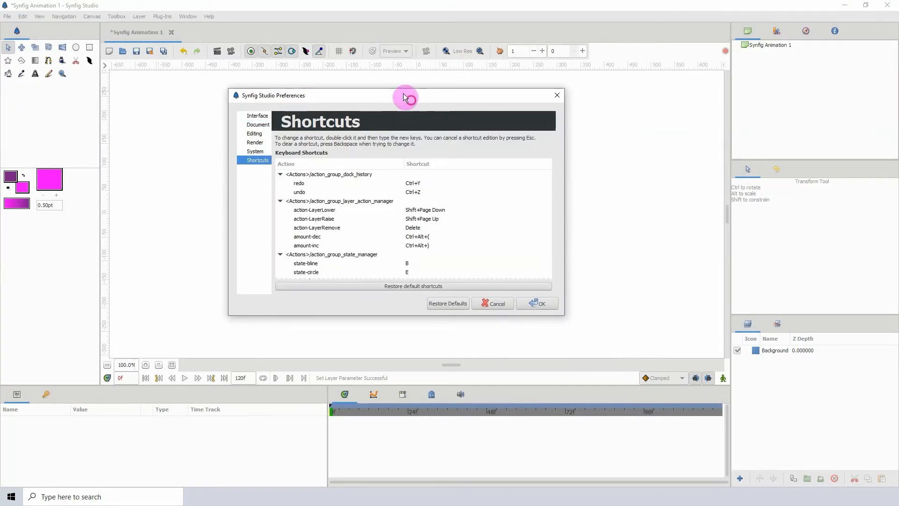
{"action": "left_click_drag", "start_coordinate": [406, 98], "coordinate": [358, 60]}
{"action": "left_click_drag", "start_coordinate": [517, 278], "coordinate": [644, 430]}
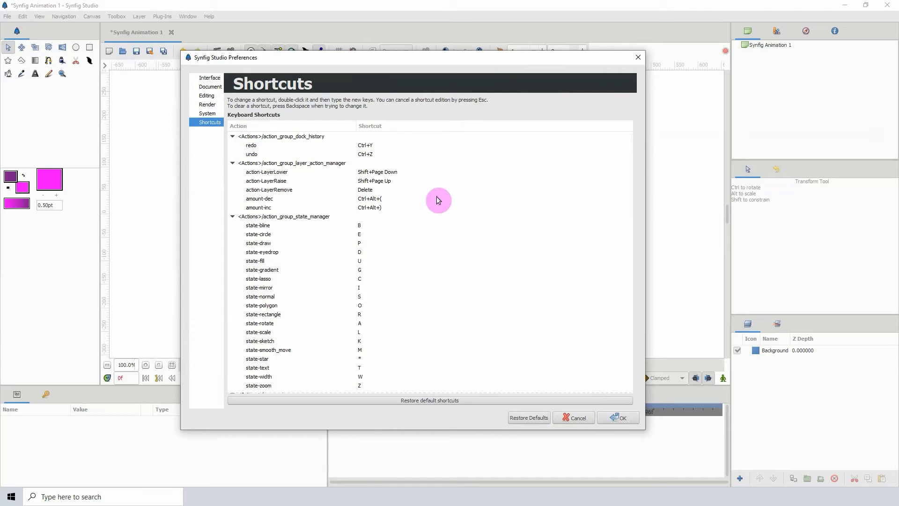
- Look through the list of keyboard shortcuts, find the state-scale entry, and close the preferences without saving
{"action": "scroll", "coordinate": [361, 160], "scroll_direction": "down", "scroll_amount": 10}
{"action": "scroll", "coordinate": [367, 181], "scroll_direction": "up", "scroll_amount": 10}
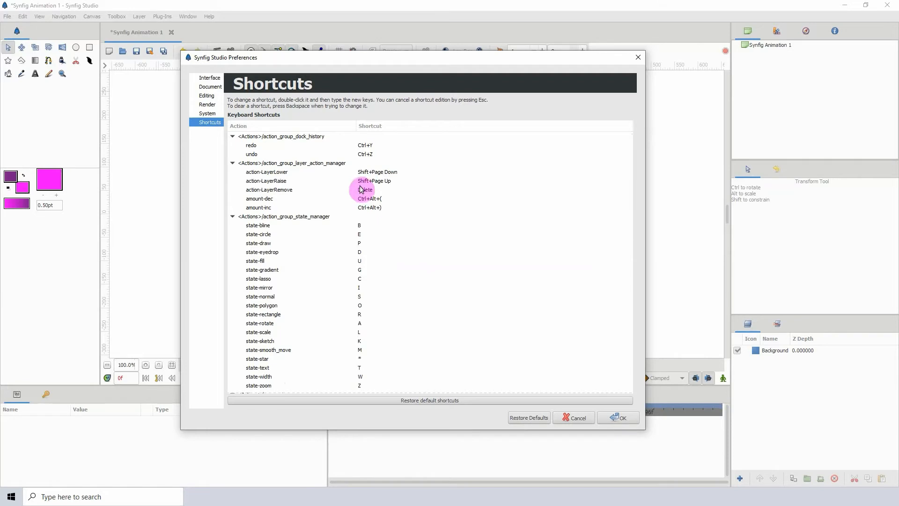
{"action": "scroll", "coordinate": [360, 189], "scroll_direction": "down", "scroll_amount": 1}
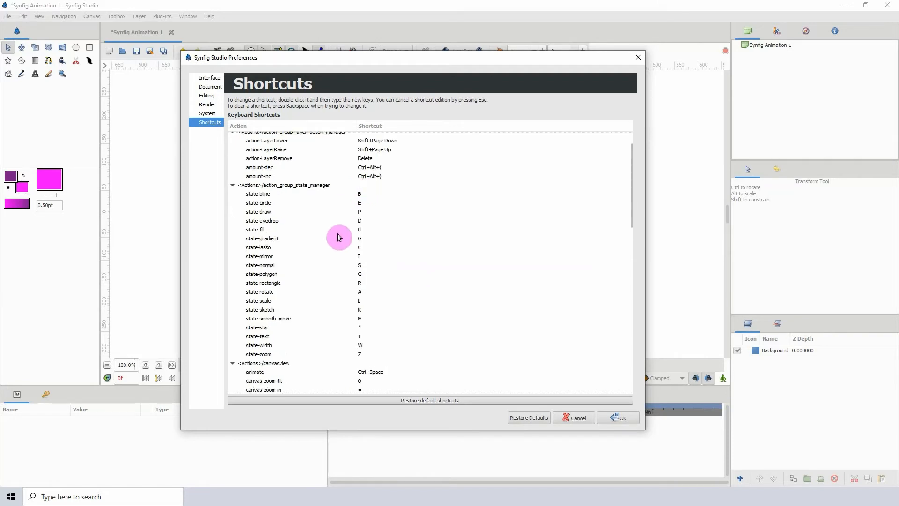
{"action": "left_click", "coordinate": [260, 304]}
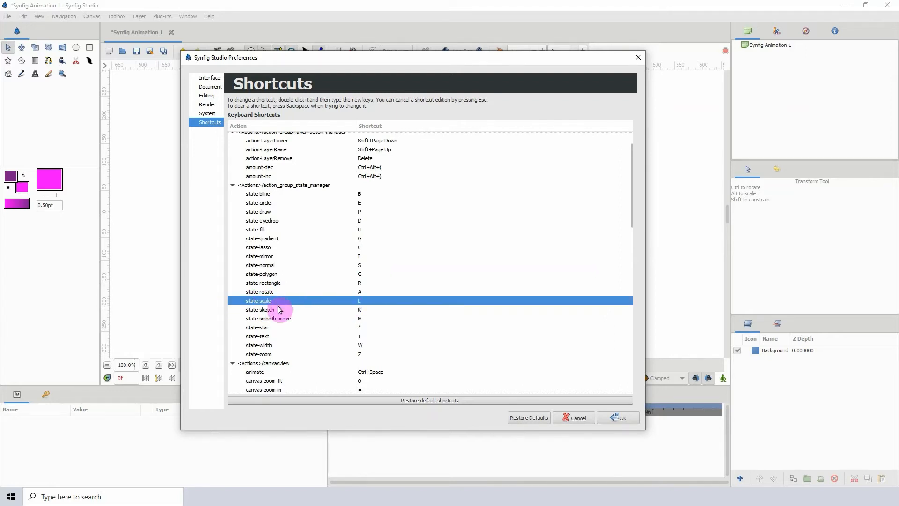
{"action": "left_click", "coordinate": [576, 418]}
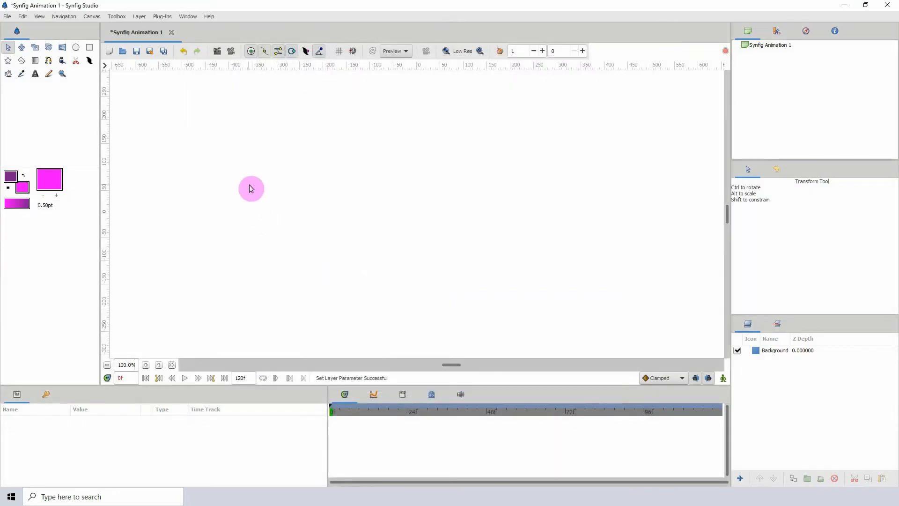
- Activate the Scale tool with its shortcut and reopen the keyboard shortcut preferences
{"action": "key", "text": "alt+s"}
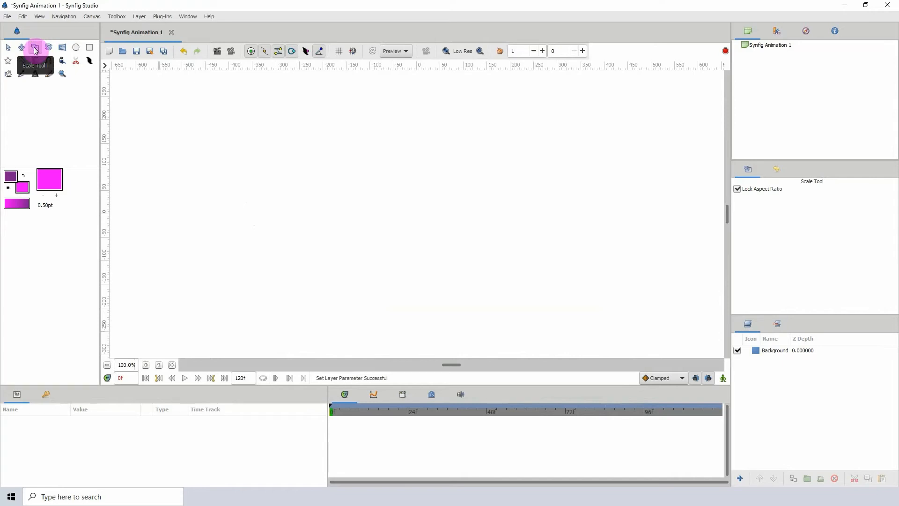
{"action": "left_click", "coordinate": [22, 17]}
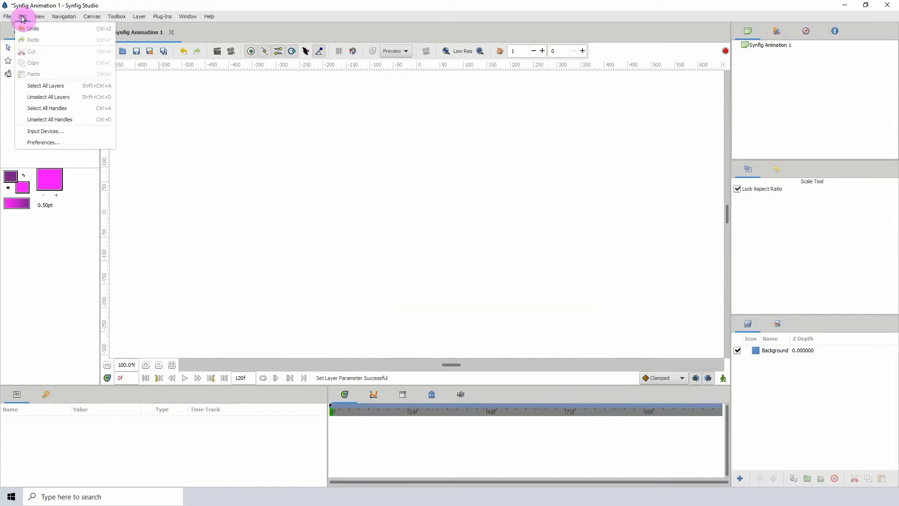
{"action": "left_click", "coordinate": [43, 142]}
- Try to assign state-rotate's shortcut A to the state-scale action, and decline replacing the existing binding
{"action": "double_click", "coordinate": [404, 318]}
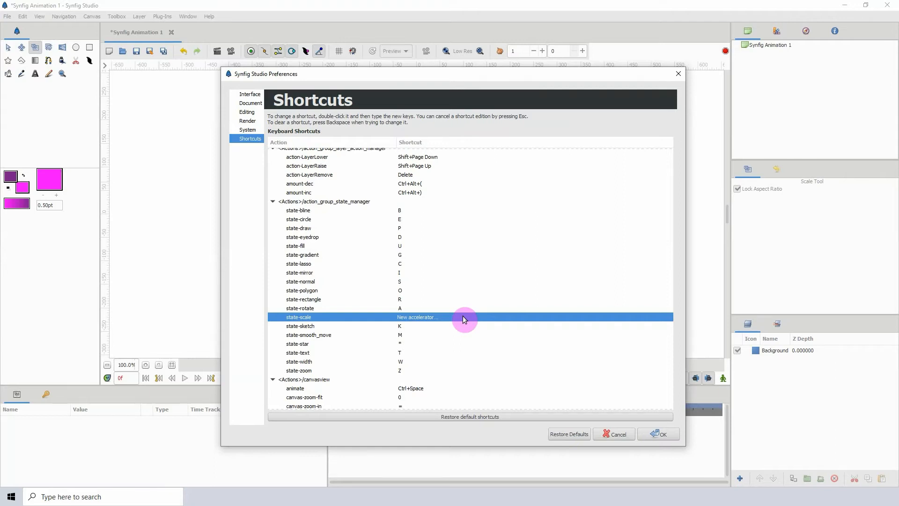
{"action": "key", "text": "l"}
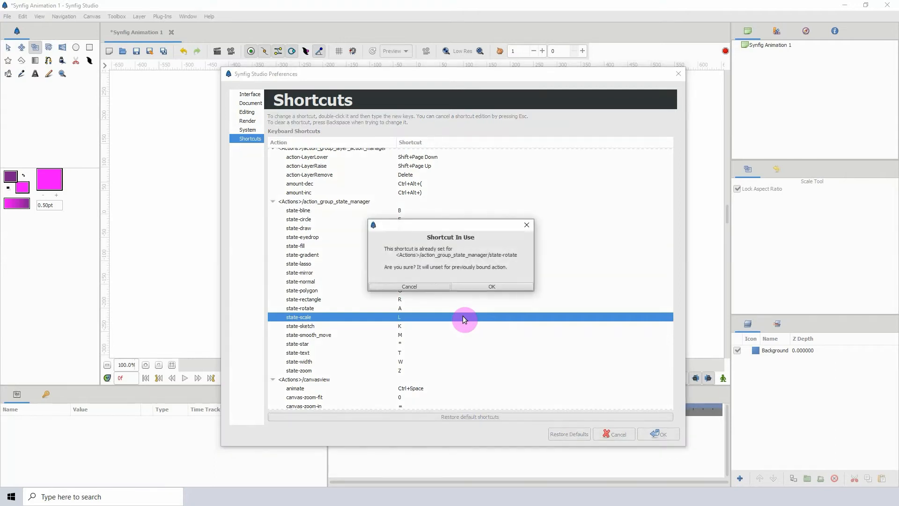
{"action": "left_click_drag", "start_coordinate": [425, 220], "coordinate": [413, 227]}
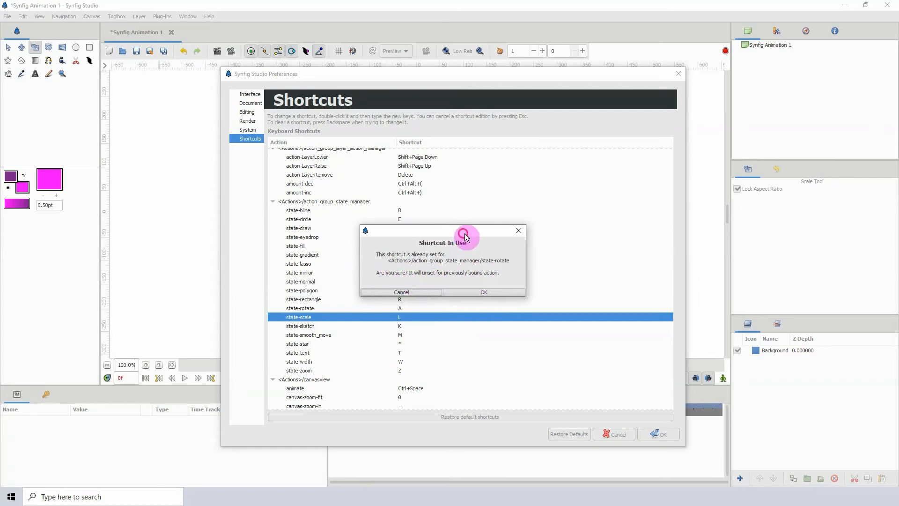
{"action": "left_click_drag", "start_coordinate": [464, 233], "coordinate": [524, 241]}
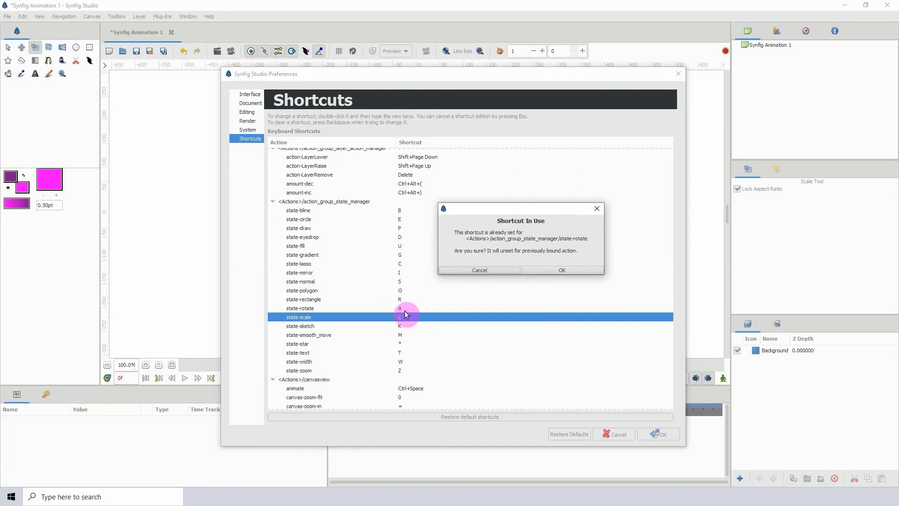
{"action": "left_click", "coordinate": [505, 271]}
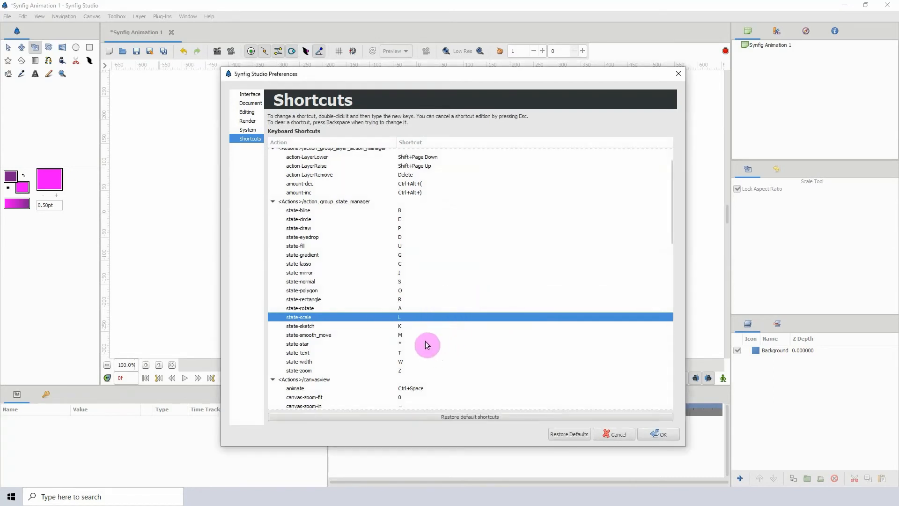
- Set the shortcut of the state-scale action to Q and save the preferences
{"action": "double_click", "coordinate": [401, 319]}
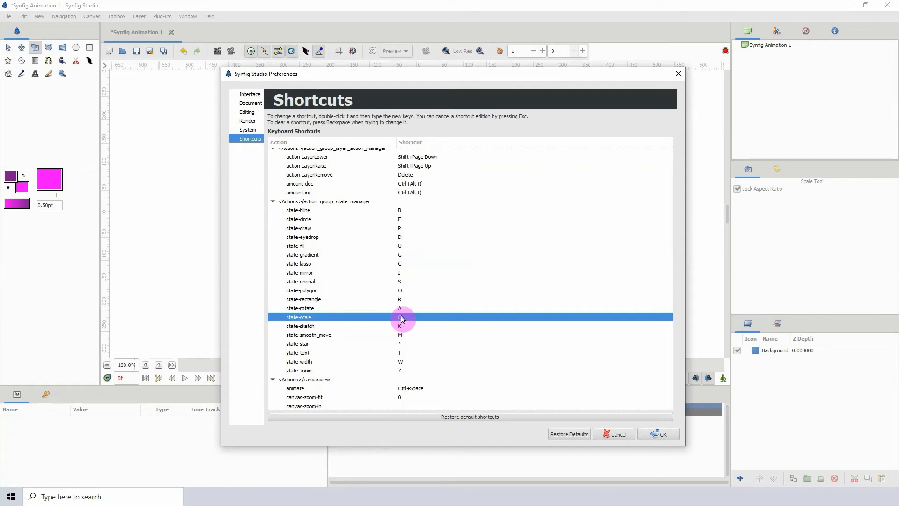
{"action": "scroll", "coordinate": [421, 304], "scroll_direction": "down", "scroll_amount": 10}
{"action": "scroll", "coordinate": [387, 383], "scroll_direction": "up", "scroll_amount": 10}
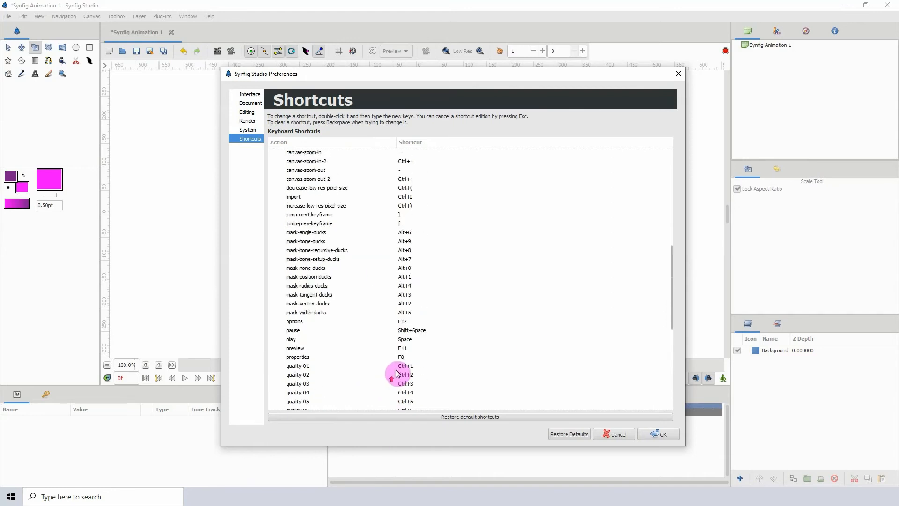
{"action": "scroll", "coordinate": [440, 367], "scroll_direction": "down", "scroll_amount": 3}
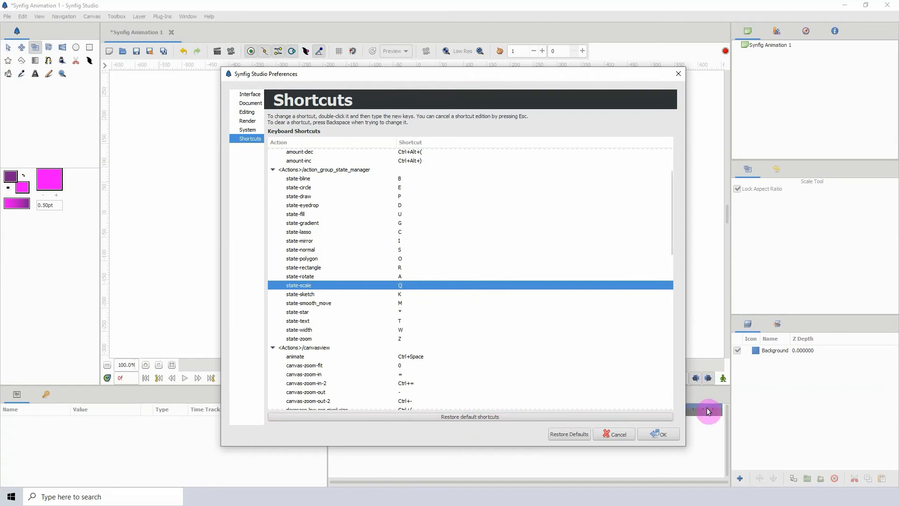
{"action": "left_click", "coordinate": [660, 435]}
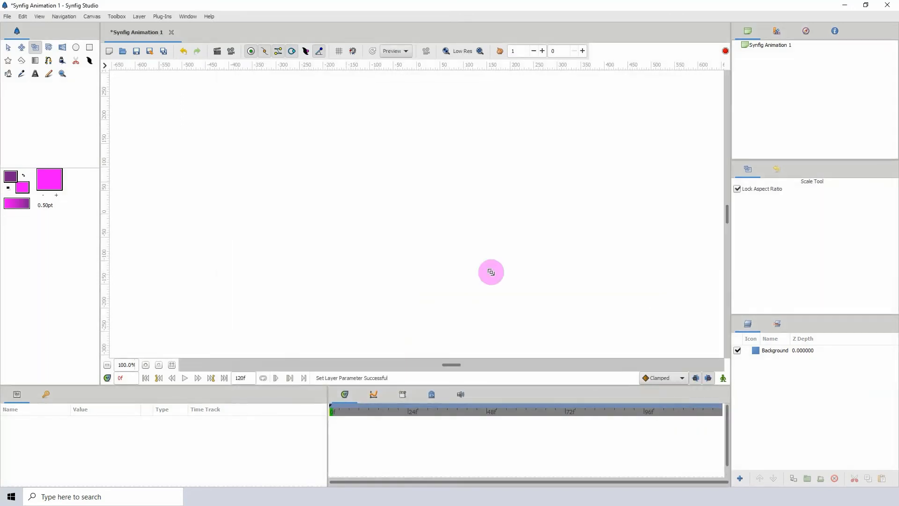
- Test the new Scale tool shortcut by activating the Transform tool and switching from it to the Scale tool
{"action": "left_click", "coordinate": [8, 48]}
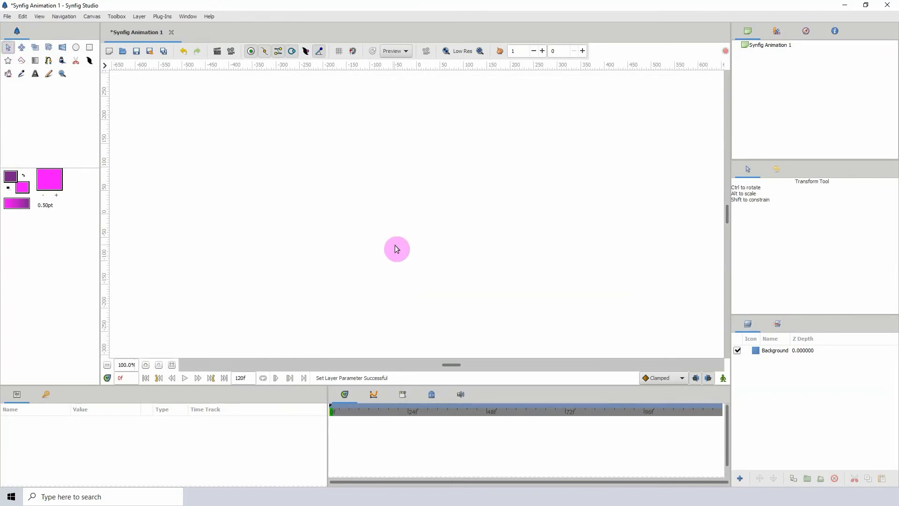
{"action": "key", "text": "alt+s"}
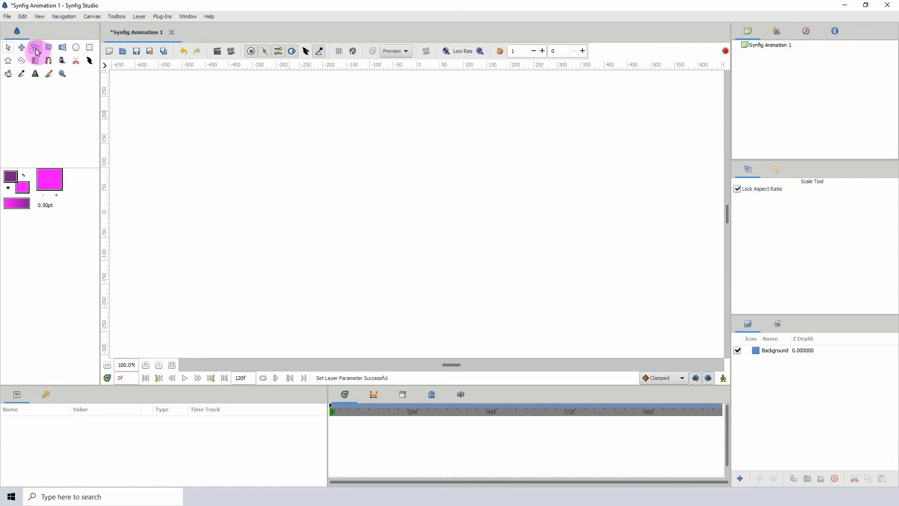
- Restore the default keyboard shortcuts in the preferences, review the shortcut list and save the preferences
{"action": "left_click", "coordinate": [23, 17]}
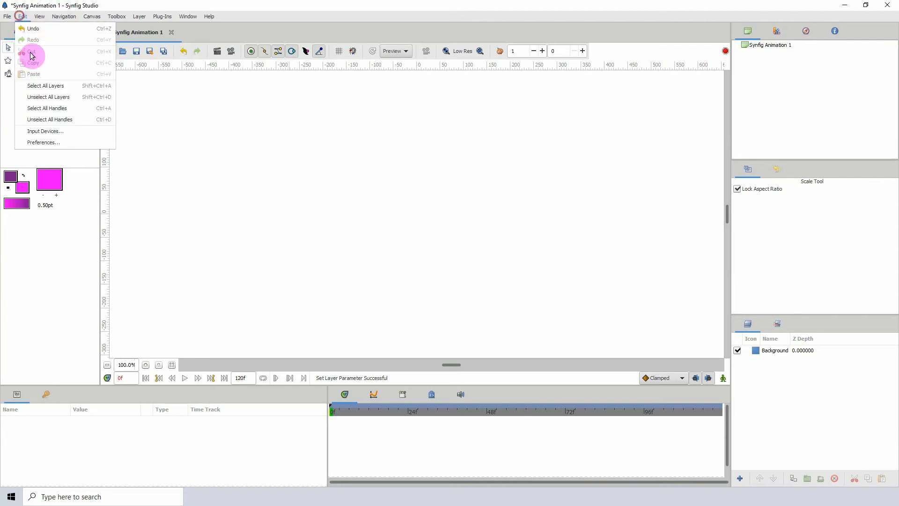
{"action": "left_click", "coordinate": [45, 144]}
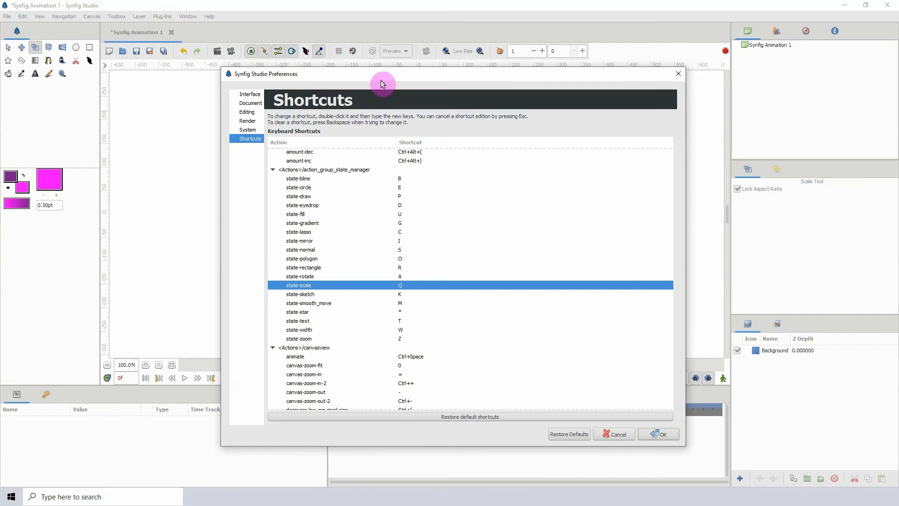
{"action": "left_click_drag", "start_coordinate": [381, 78], "coordinate": [358, 66]}
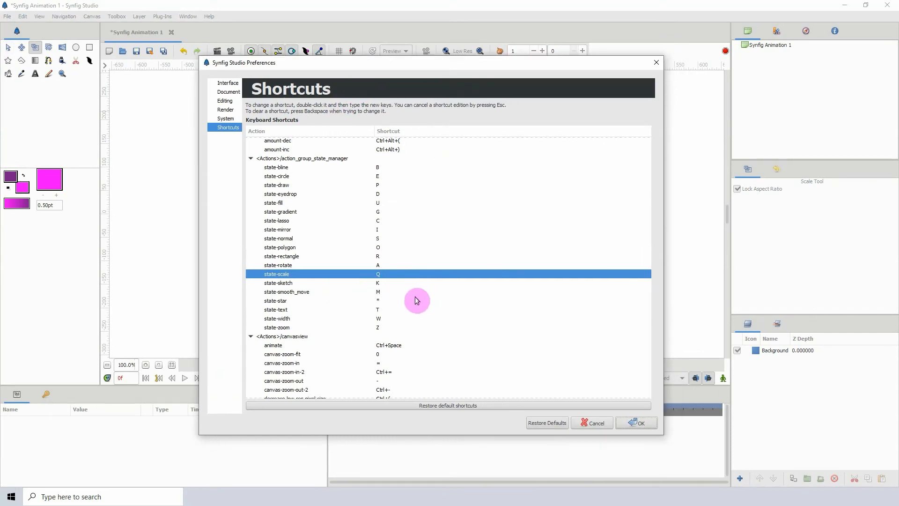
{"action": "left_click", "coordinate": [448, 406]}
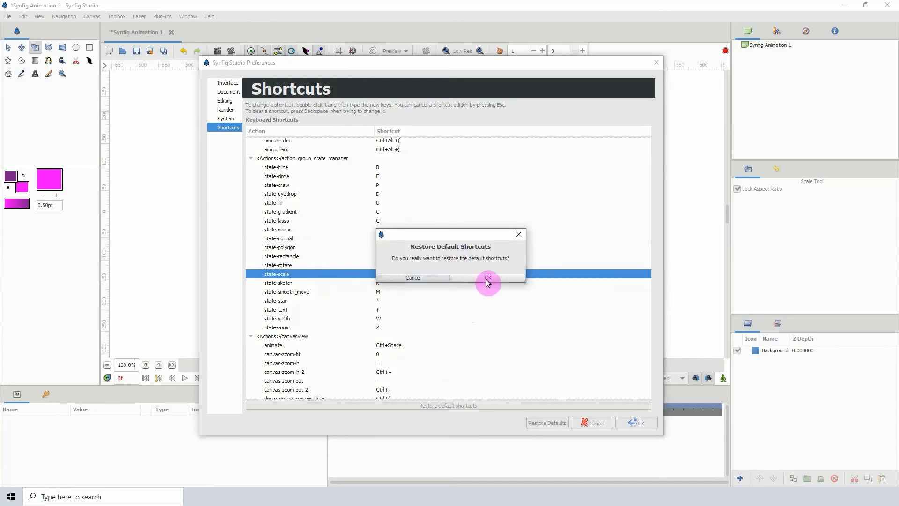
{"action": "left_click", "coordinate": [486, 279]}
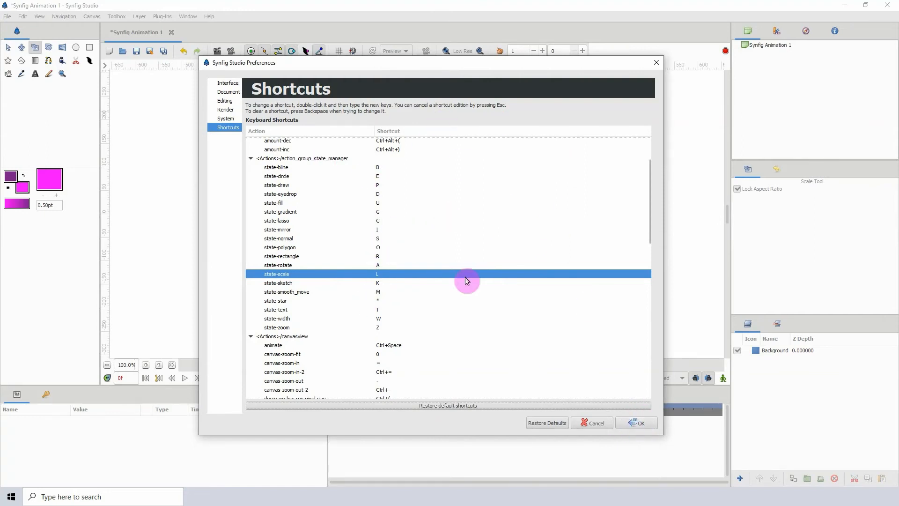
{"action": "left_click_drag", "start_coordinate": [447, 63], "coordinate": [466, 58]}
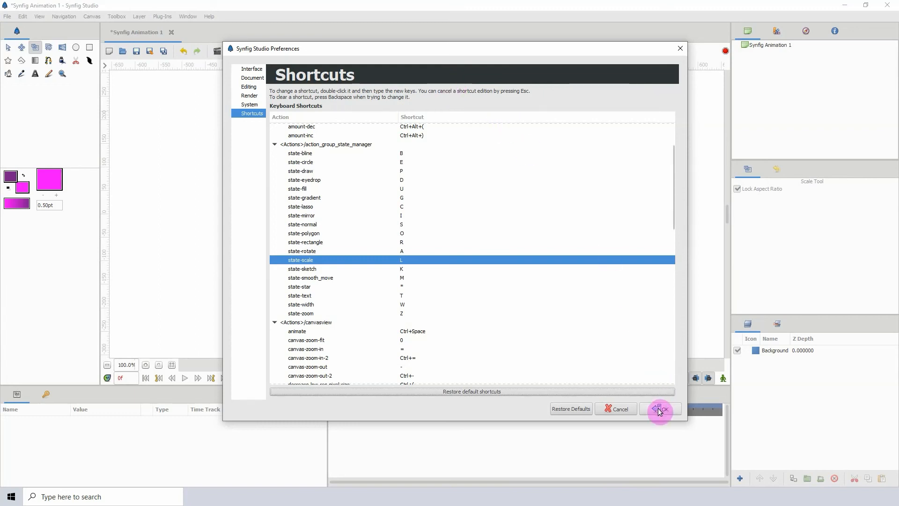
{"action": "scroll", "coordinate": [603, 172], "scroll_direction": "down", "scroll_amount": 10}
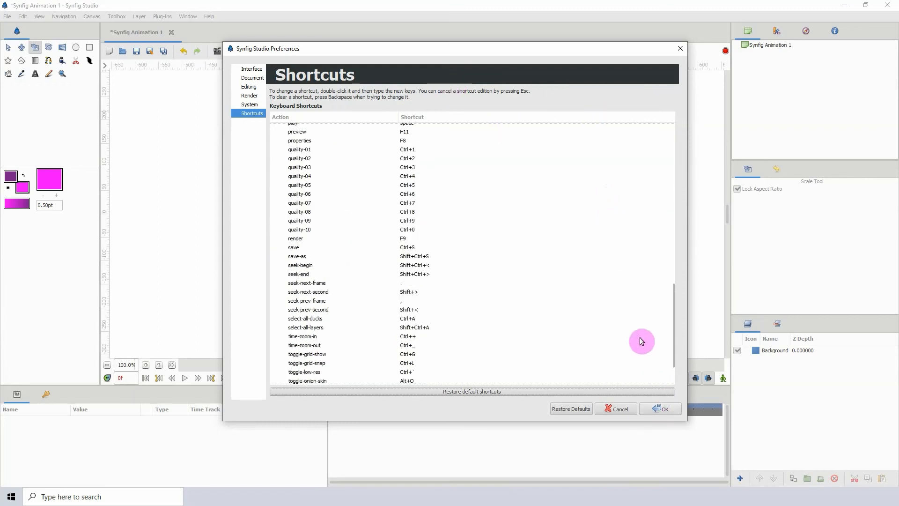
{"action": "scroll", "coordinate": [639, 336], "scroll_direction": "up", "scroll_amount": 12}
{"action": "left_click", "coordinate": [637, 325]}
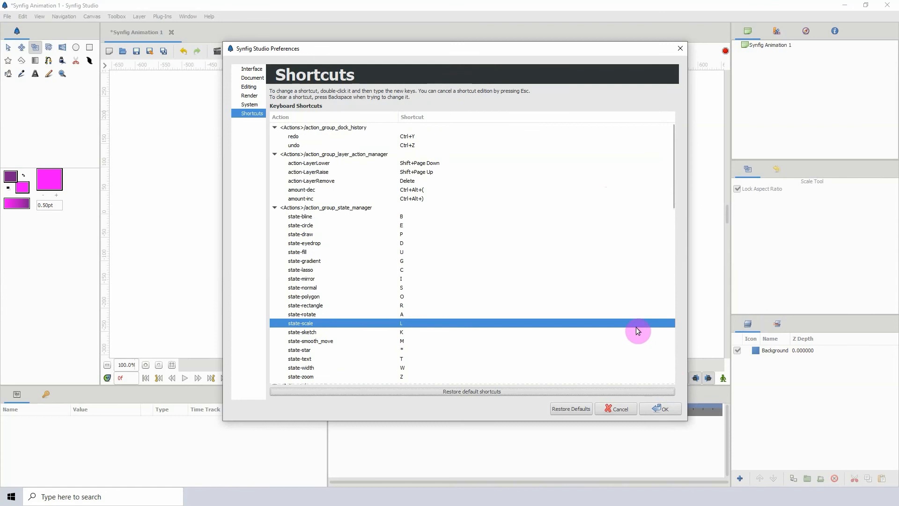
{"action": "left_click", "coordinate": [655, 409]}
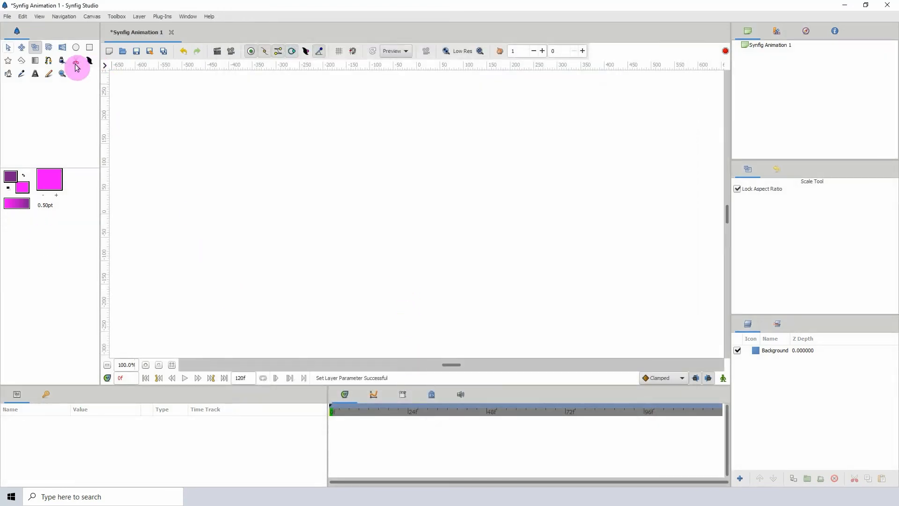
- Draw a filled magenta circle on the left half of the canvas and move its origin to about (-813, -45) px
{"action": "left_click", "coordinate": [76, 47]}
{"action": "left_click_drag", "start_coordinate": [213, 228], "coordinate": [250, 260]}
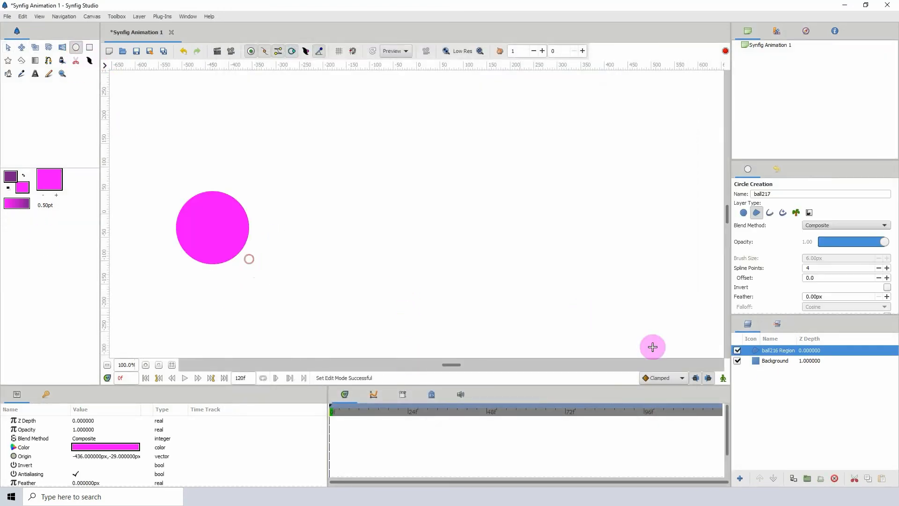
{"action": "left_click", "coordinate": [107, 364]}
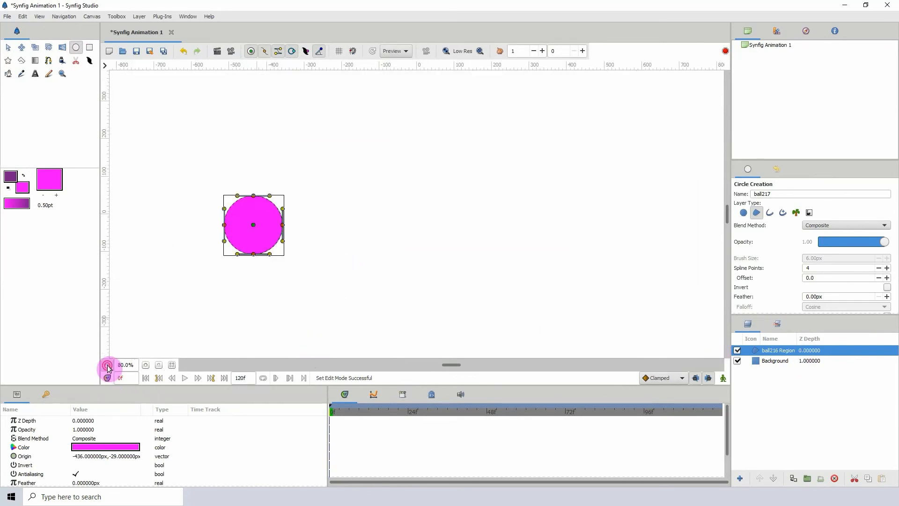
{"action": "left_click", "coordinate": [108, 365]}
{"action": "left_click_drag", "start_coordinate": [285, 231], "coordinate": [300, 237]}
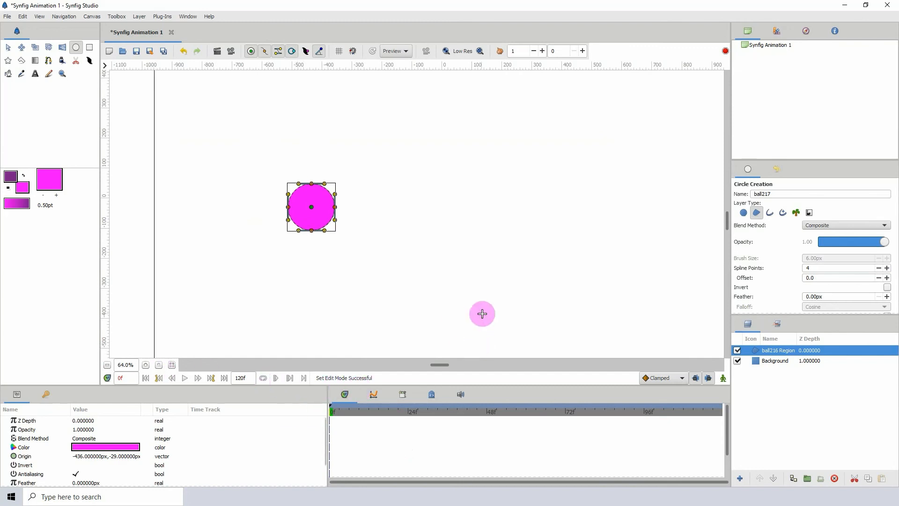
{"action": "left_click", "coordinate": [8, 48]}
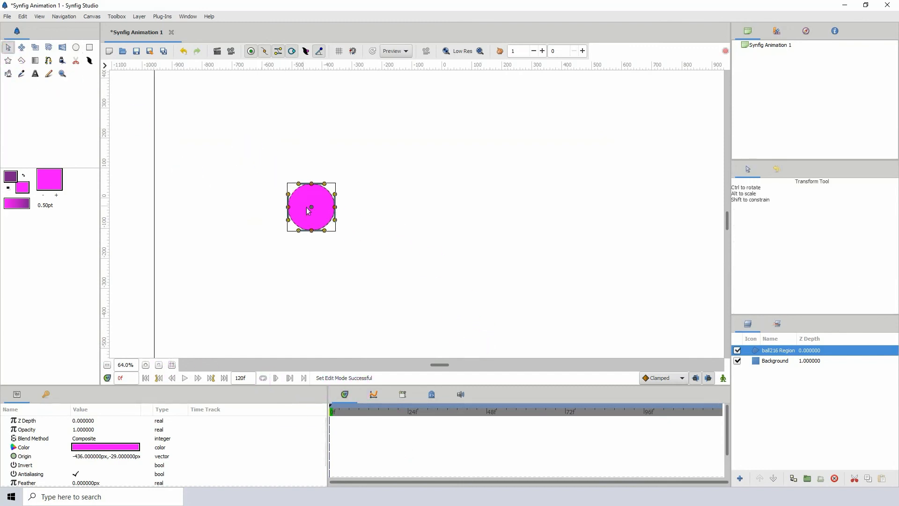
{"action": "left_click_drag", "start_coordinate": [309, 210], "coordinate": [195, 215]}
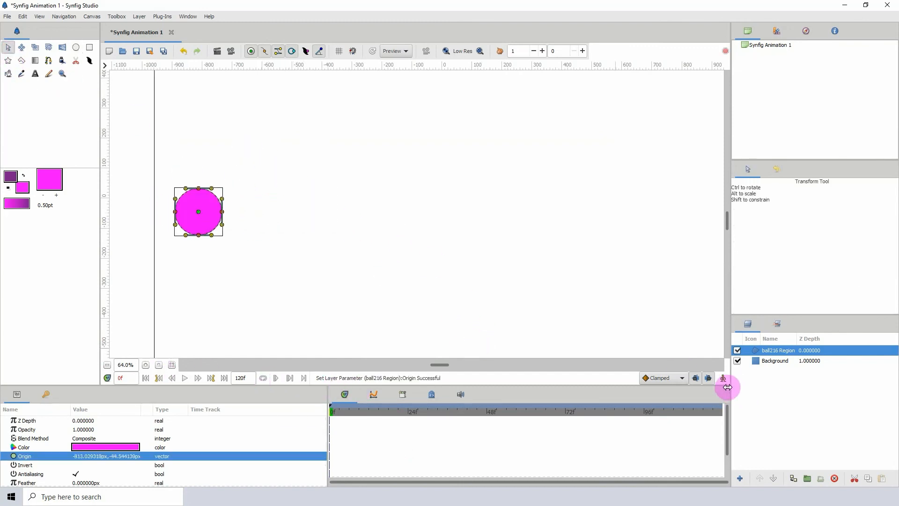
- In animate mode, move the circle to about (755, -24) px at frame 45 and play the animation from frame 0
{"action": "left_click", "coordinate": [723, 379]}
{"action": "left_click_drag", "start_coordinate": [195, 216], "coordinate": [670, 209]}
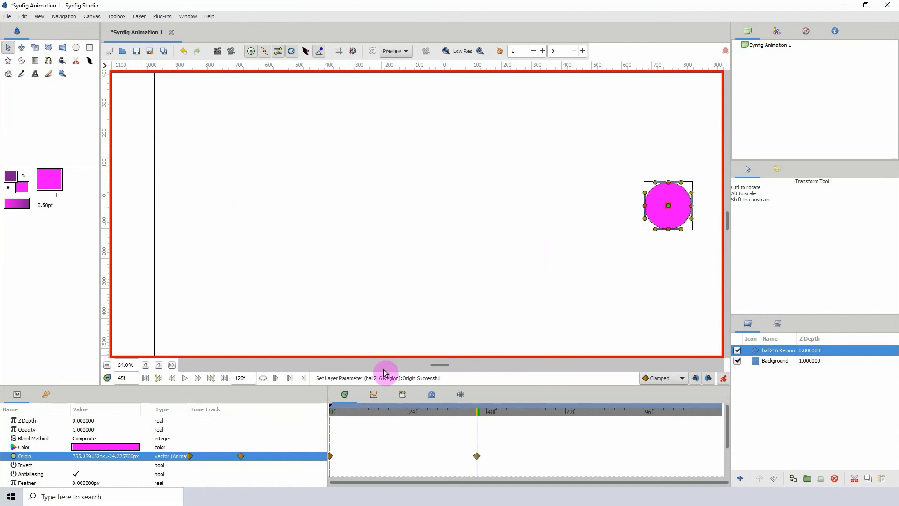
{"action": "left_click_drag", "start_coordinate": [393, 412], "coordinate": [316, 400]}
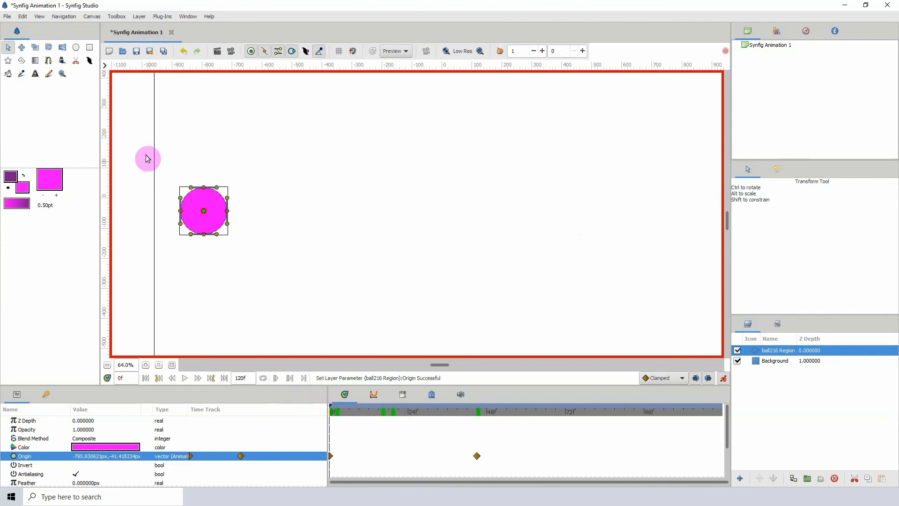
{"action": "key", "text": "space"}
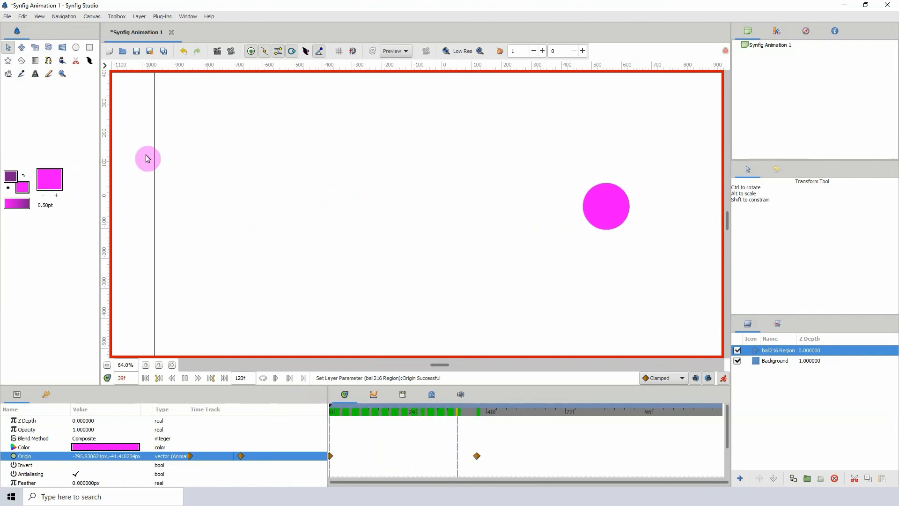